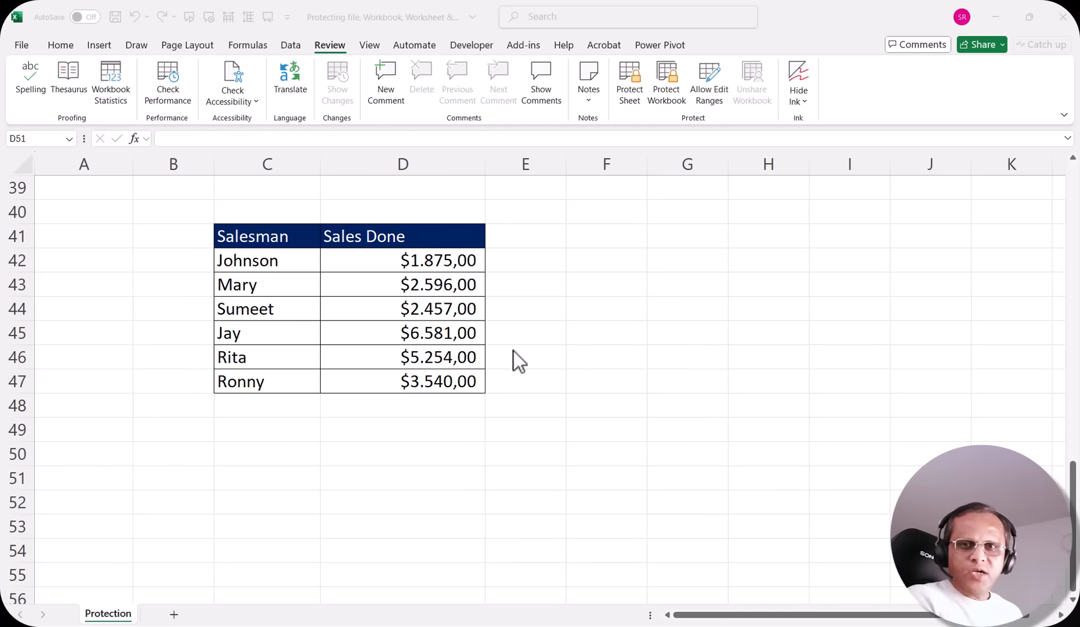
From the Review tab, protect the workbook structure with a password, re-entering it to confirm
click(75, 46)
click(50, 45)
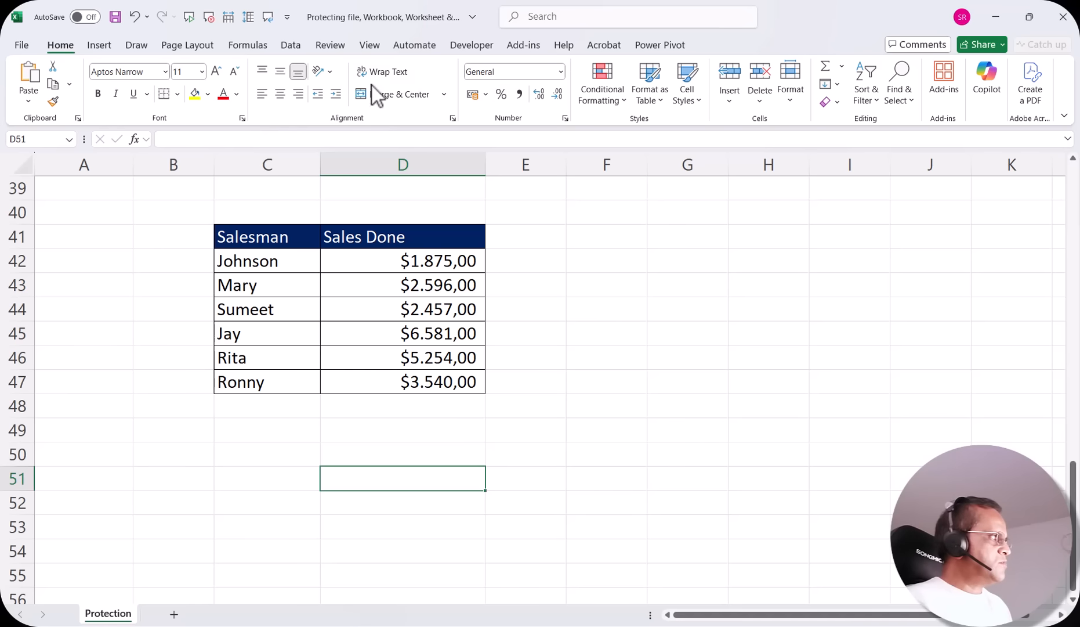
click(330, 46)
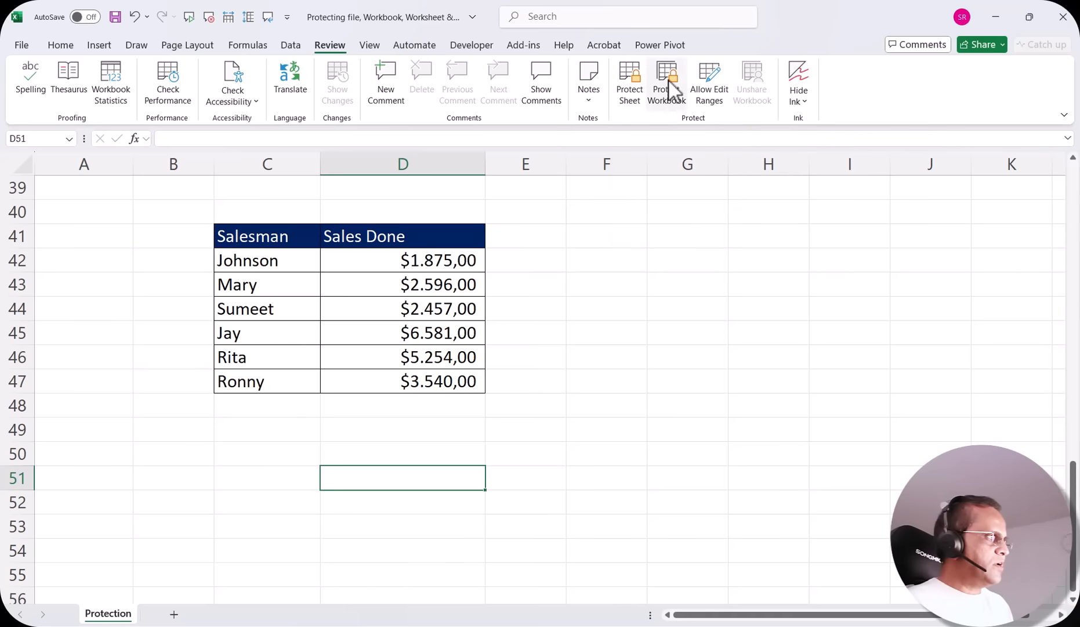
click(670, 99)
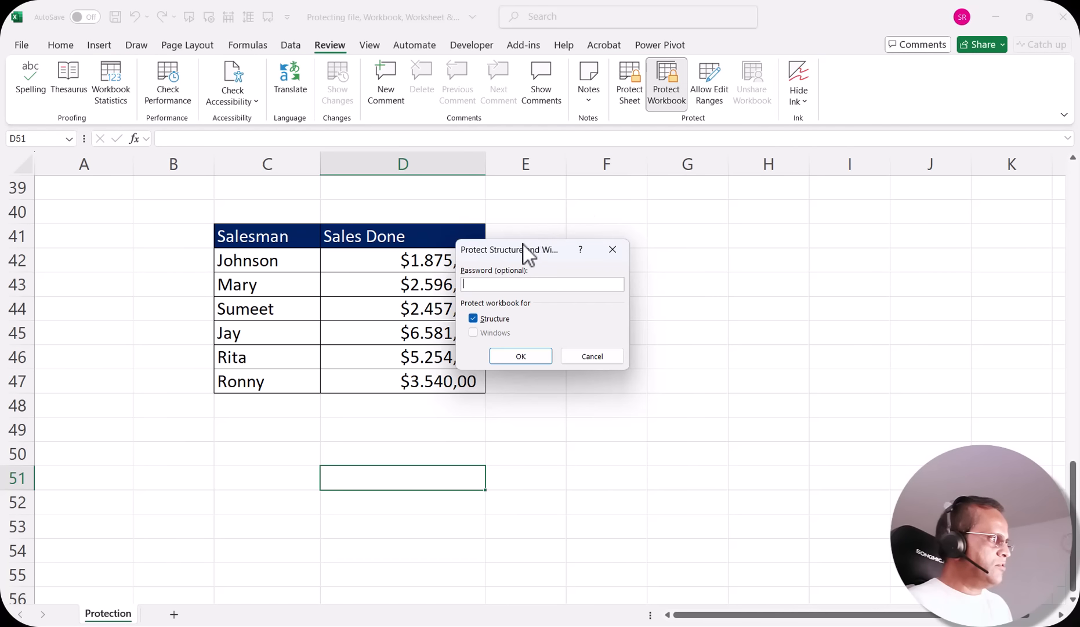
drag(526, 249, 684, 222)
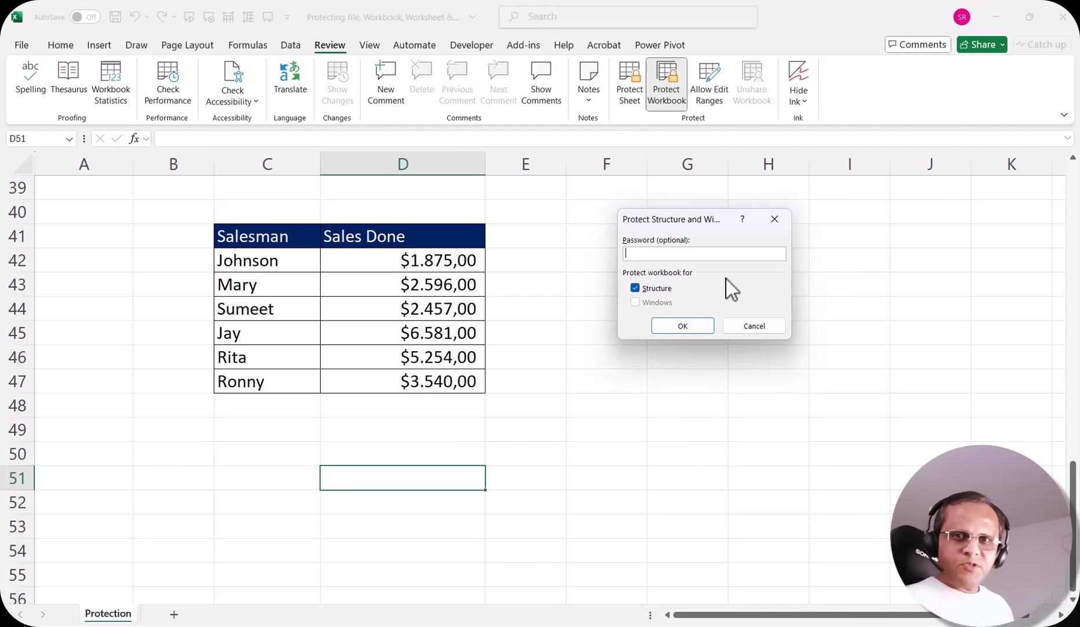
text(12345)
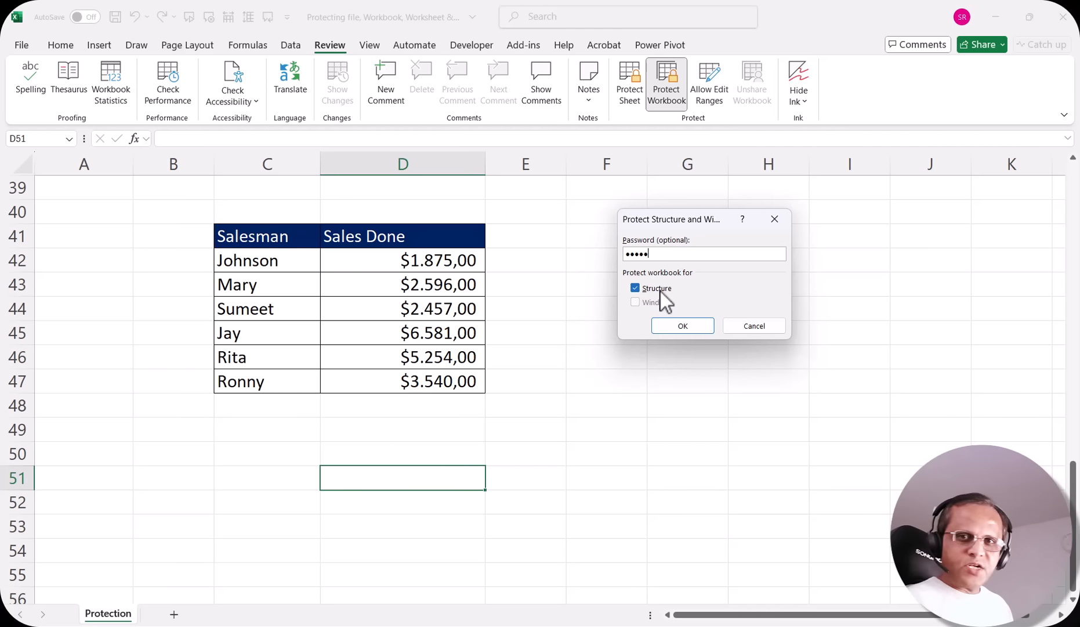
click(677, 325)
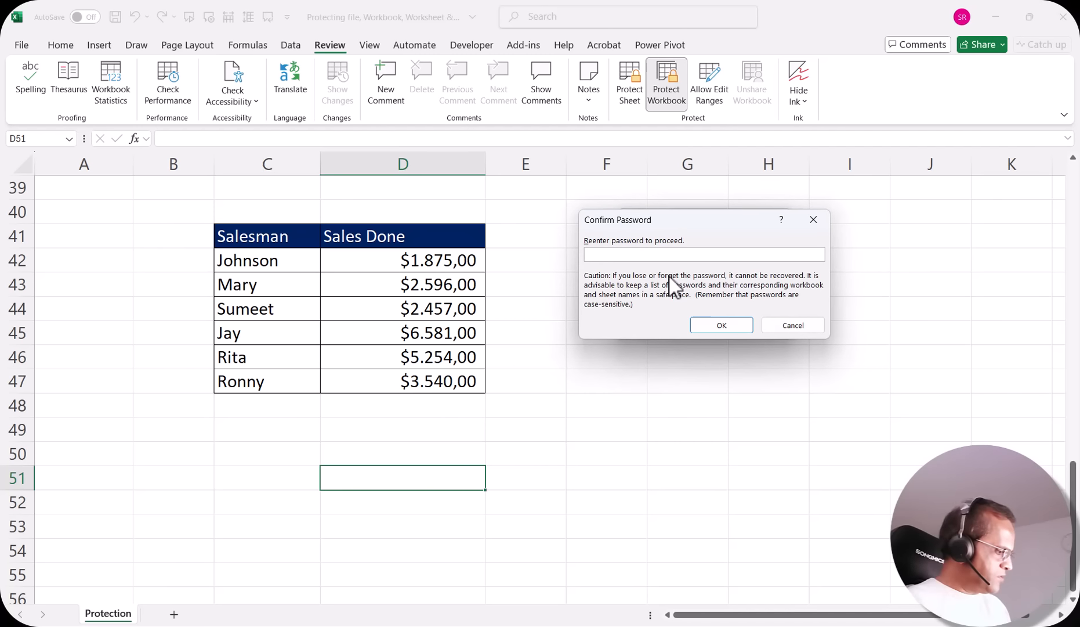
text(1234)
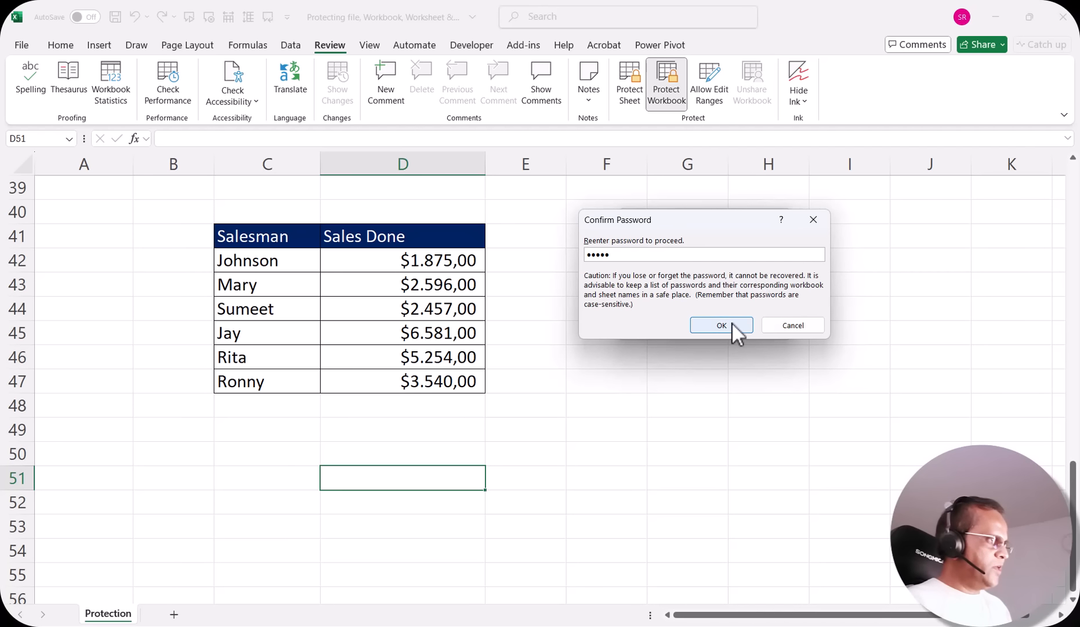
click(731, 322)
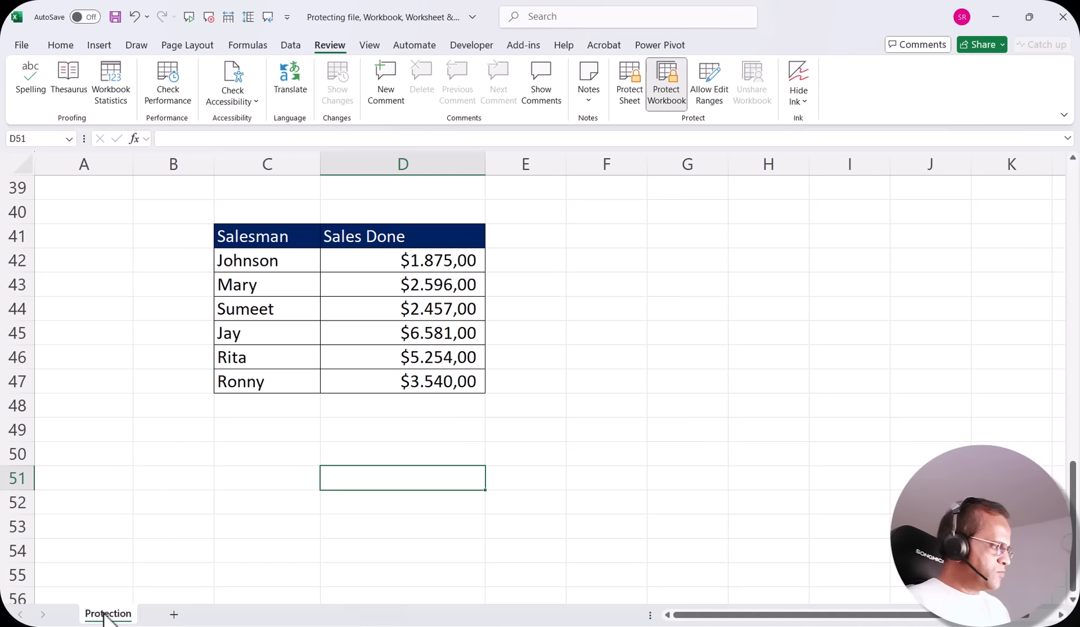
right_click(105, 615)
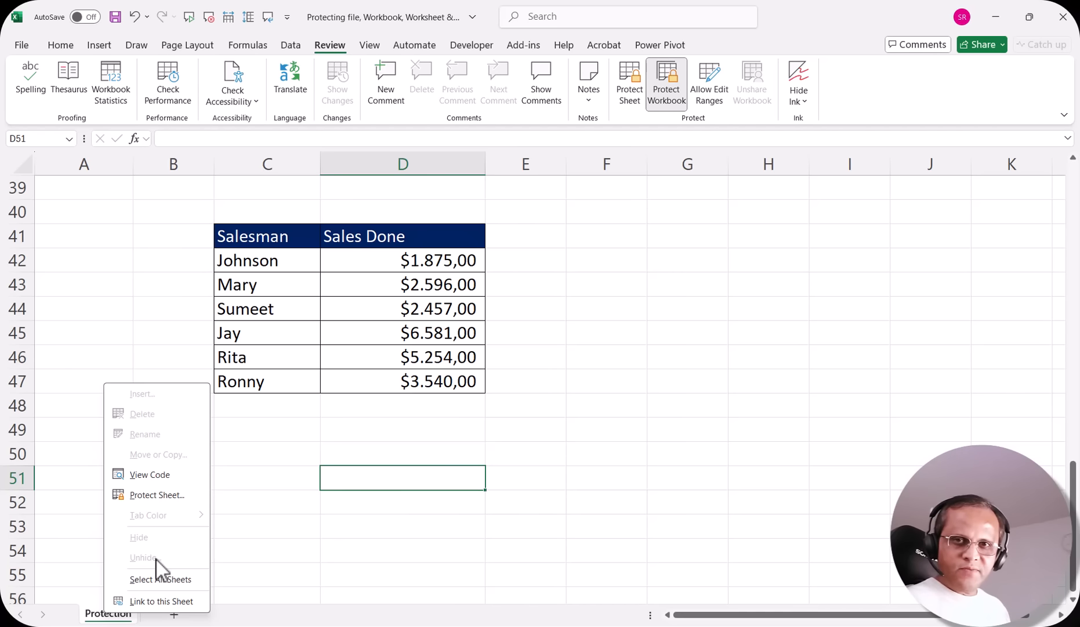
click(255, 450)
click(429, 431)
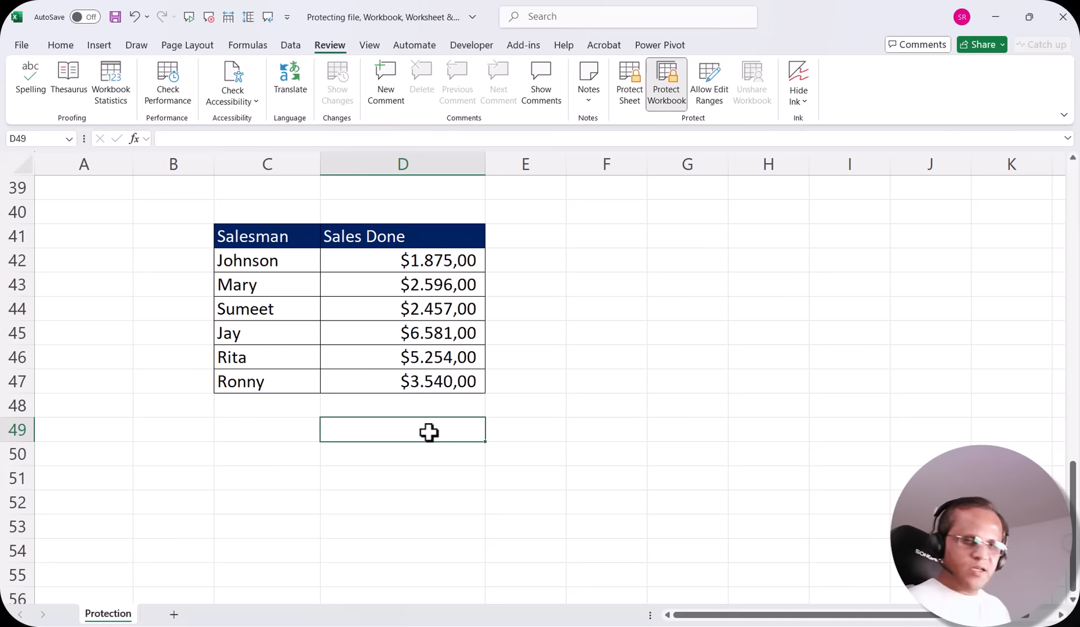
click(692, 251)
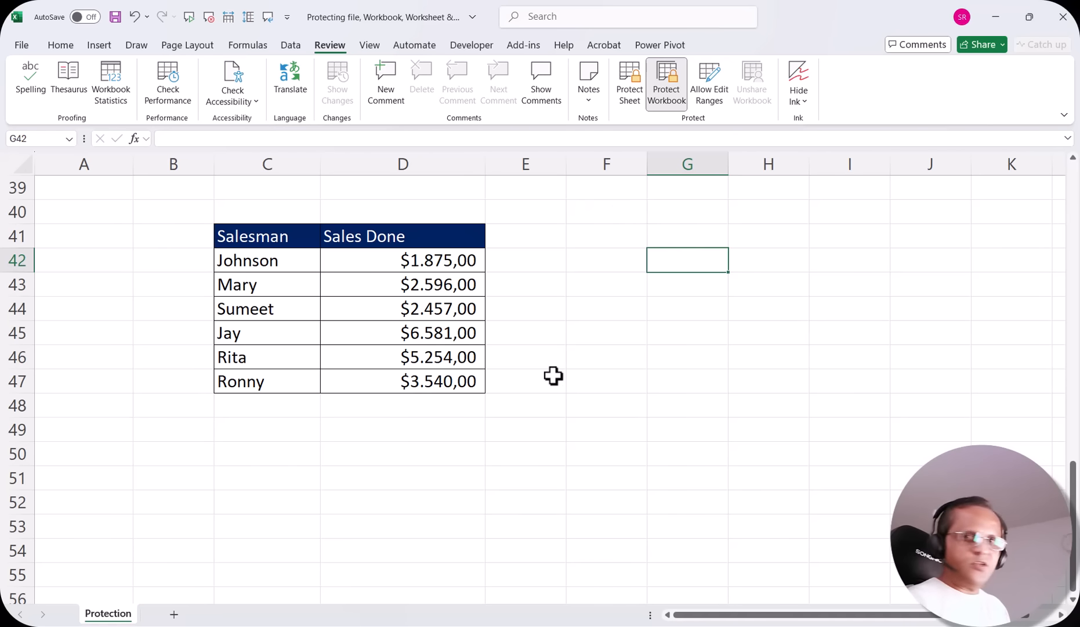
click(702, 295)
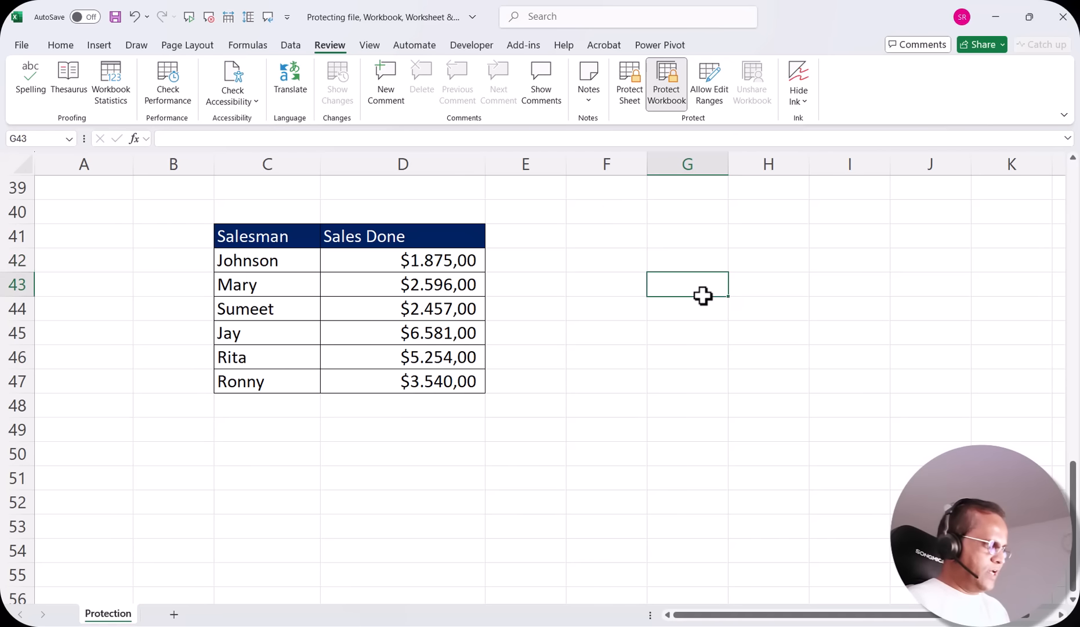
text(jljljlj)
key(BackSpace)
key(BackSpace)
key(BackSpace)
key(BackSpace)
key(BackSpace)
key(BackSpace)
key(BackSpace)
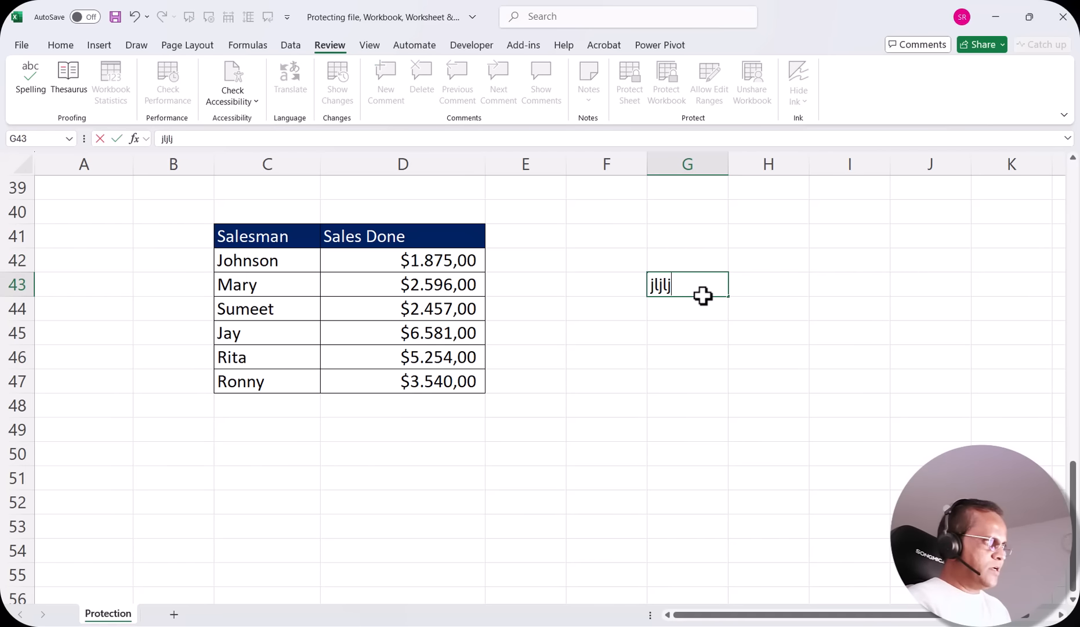
click(700, 394)
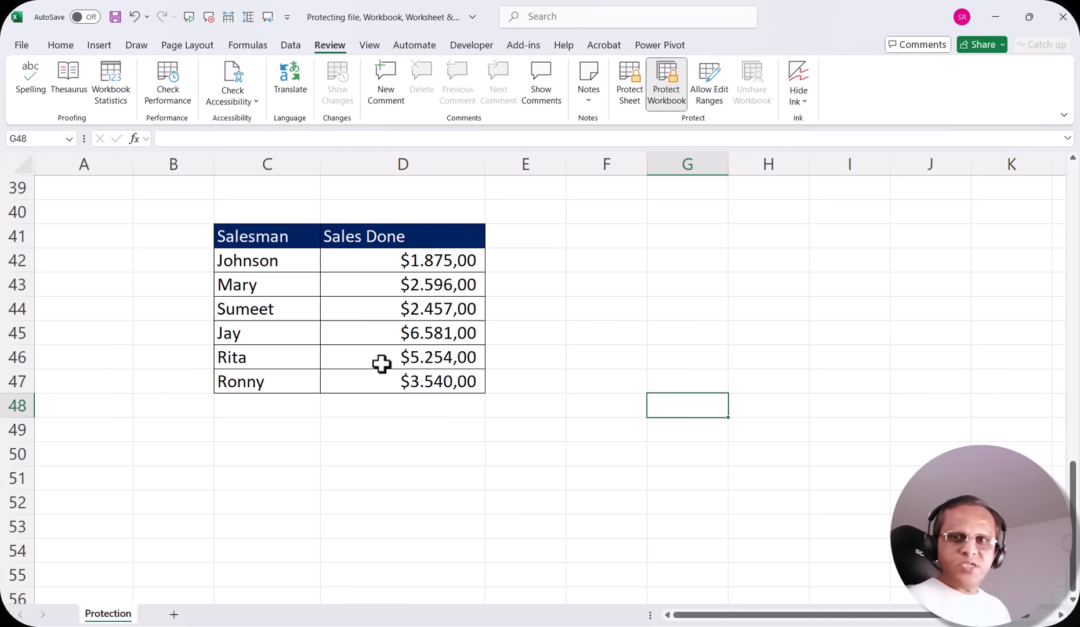
right_click(108, 612)
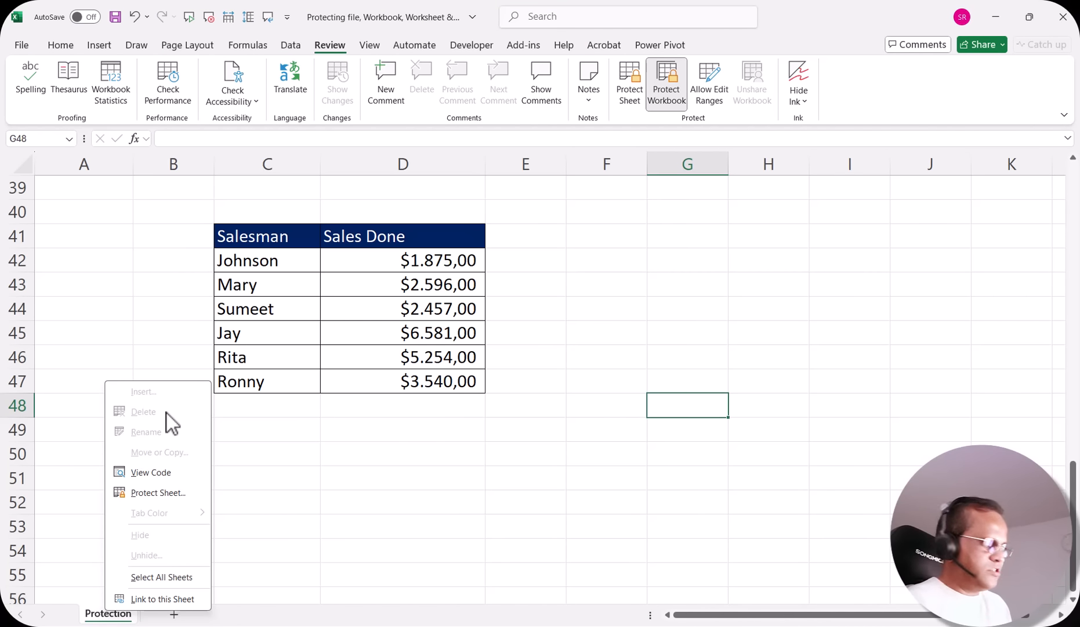
click(560, 314)
click(608, 305)
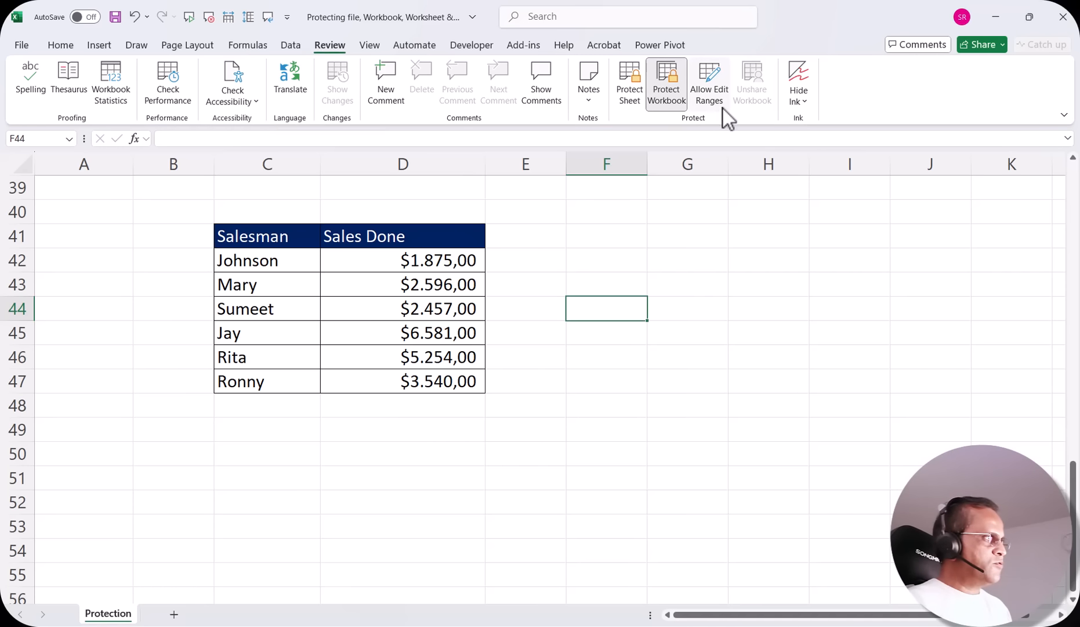
Unprotect the workbook structure with its password, then insert a new blank Sheet1
click(672, 97)
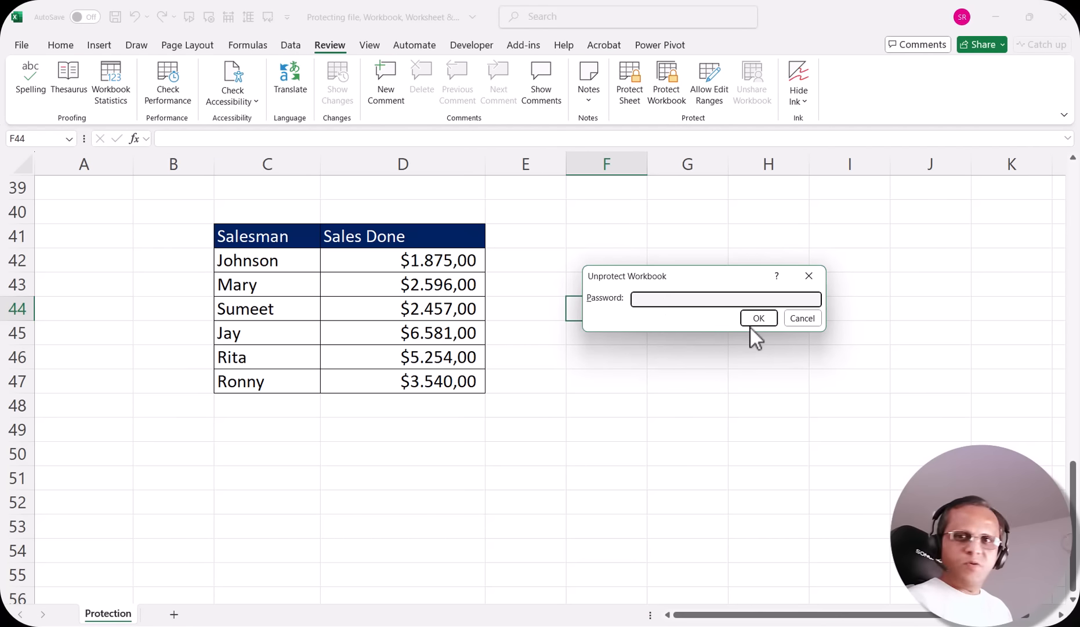
text(123)
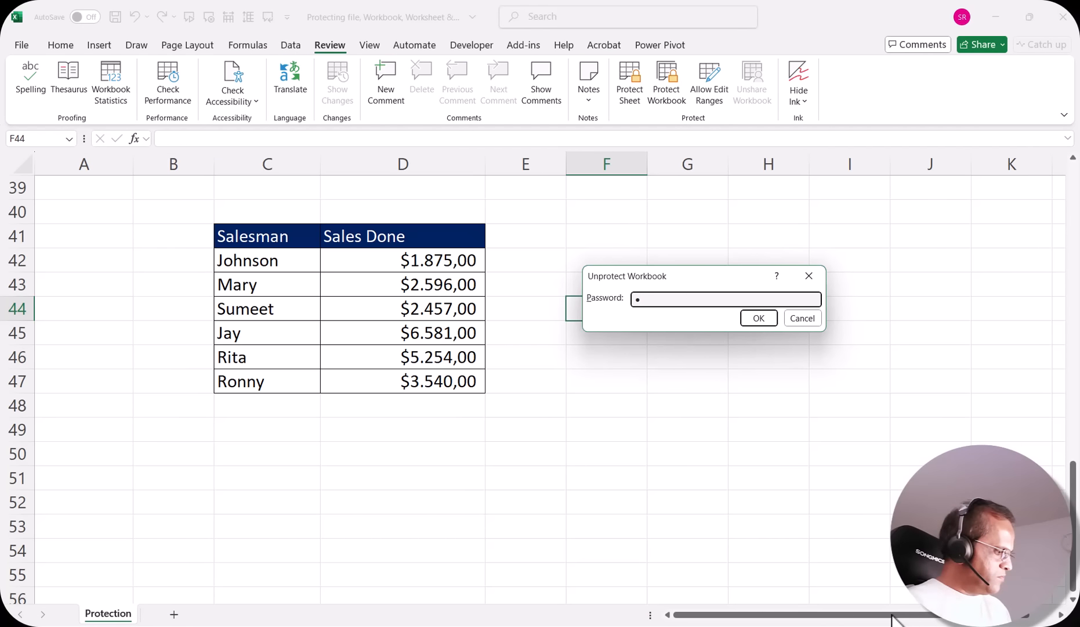
text(45)
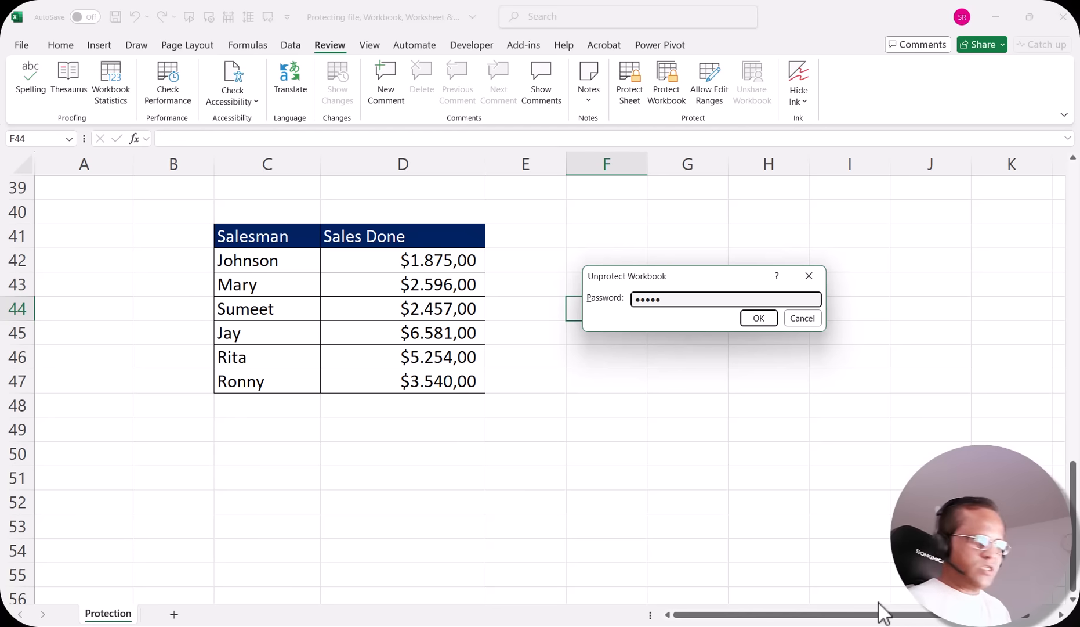
click(759, 319)
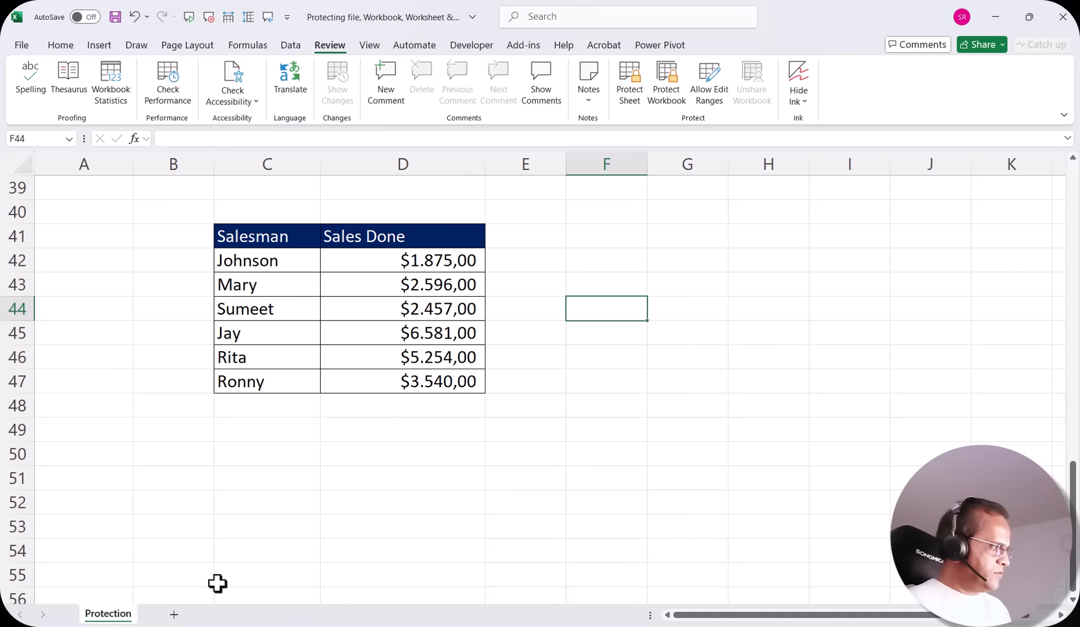
click(173, 614)
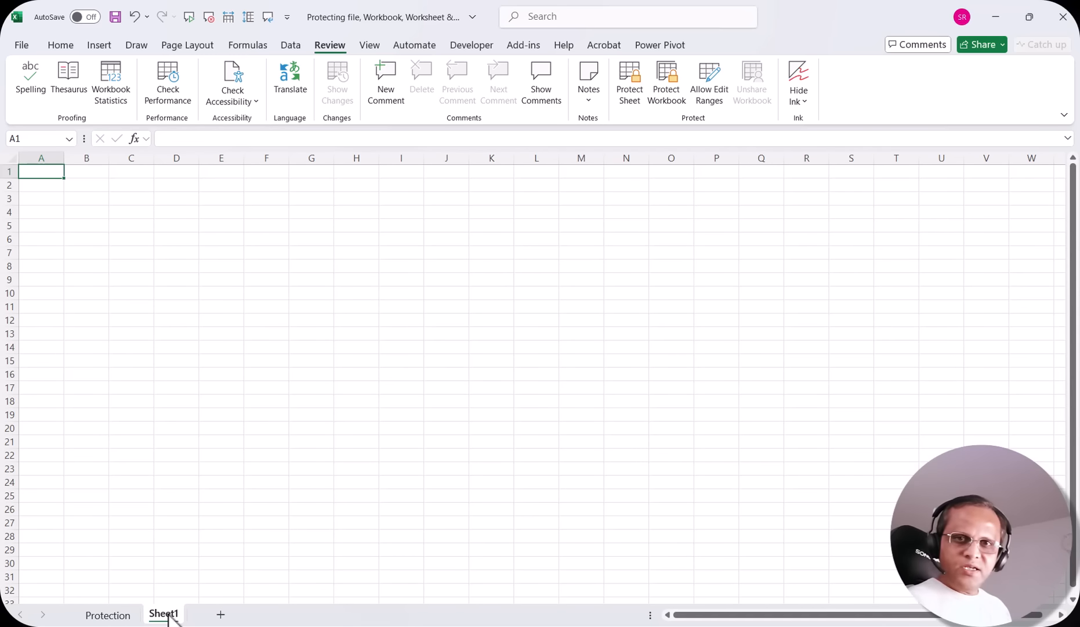
Back on the Protection sheet, verify sheet options are enabled again and select cell D52
click(112, 616)
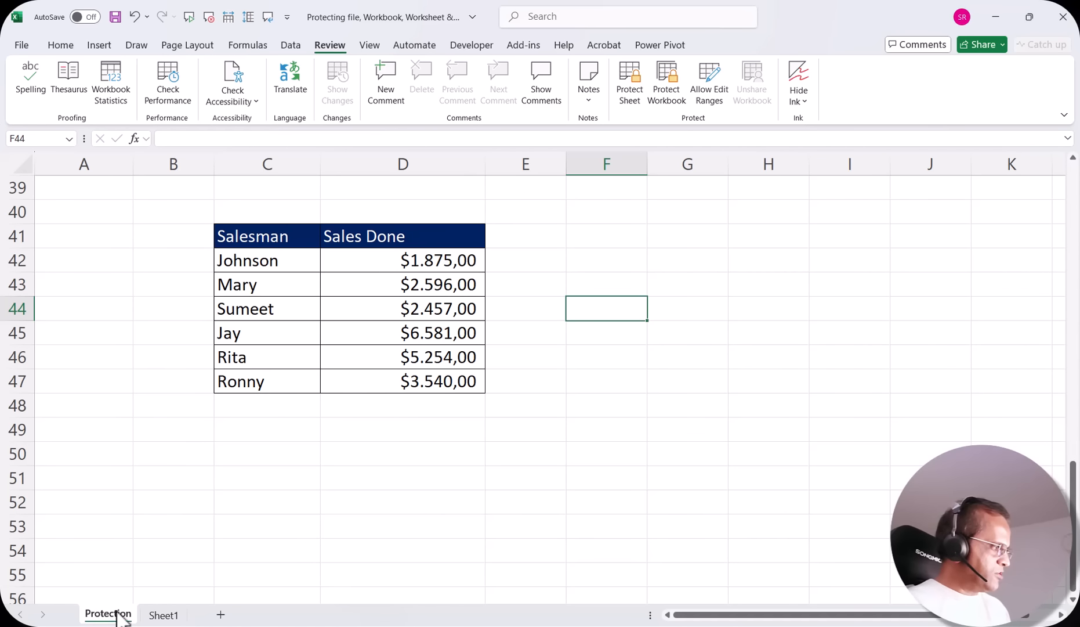
right_click(114, 618)
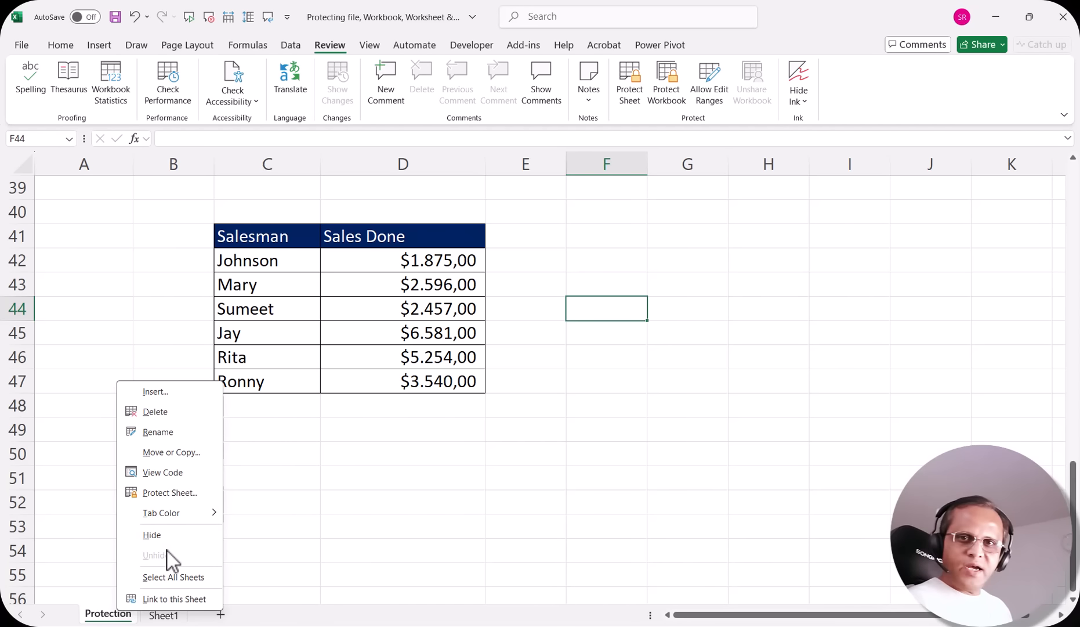
key(Escape)
click(405, 504)
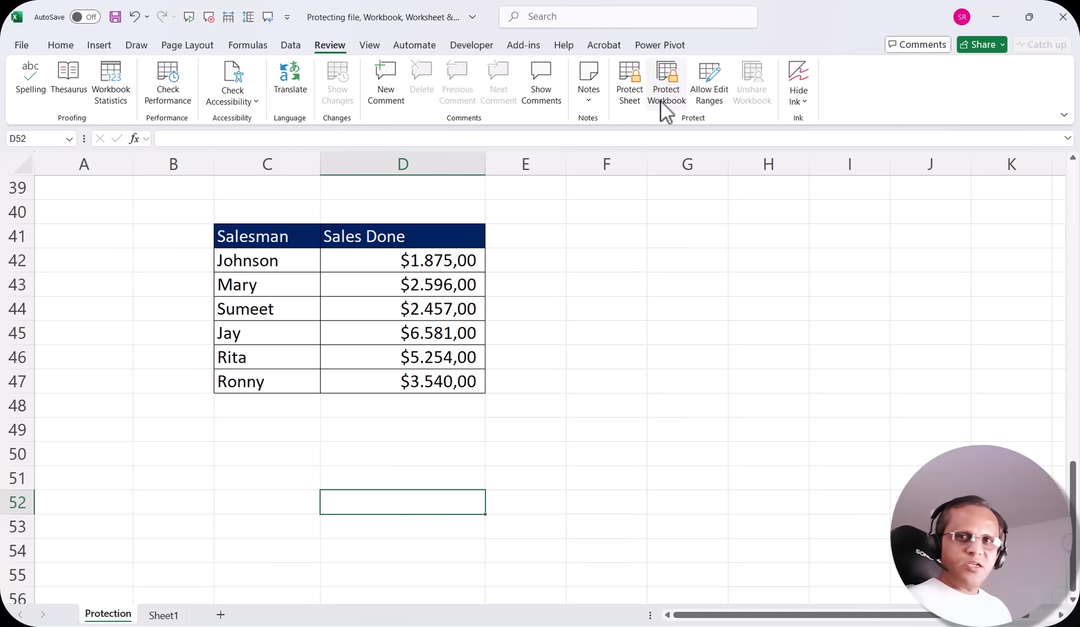
click(23, 46)
click(39, 179)
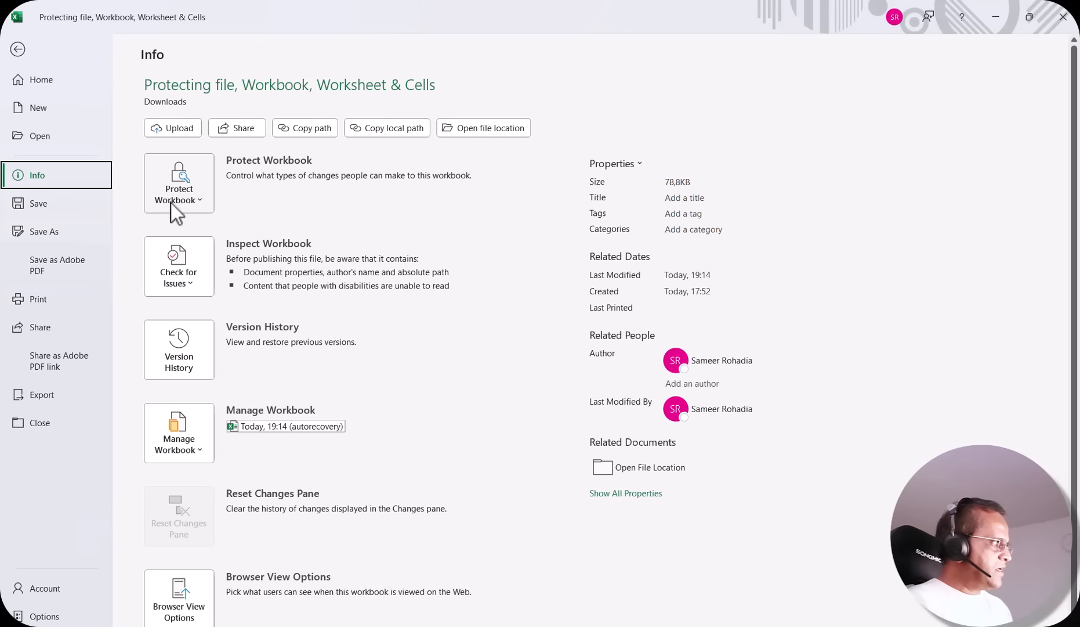
click(185, 195)
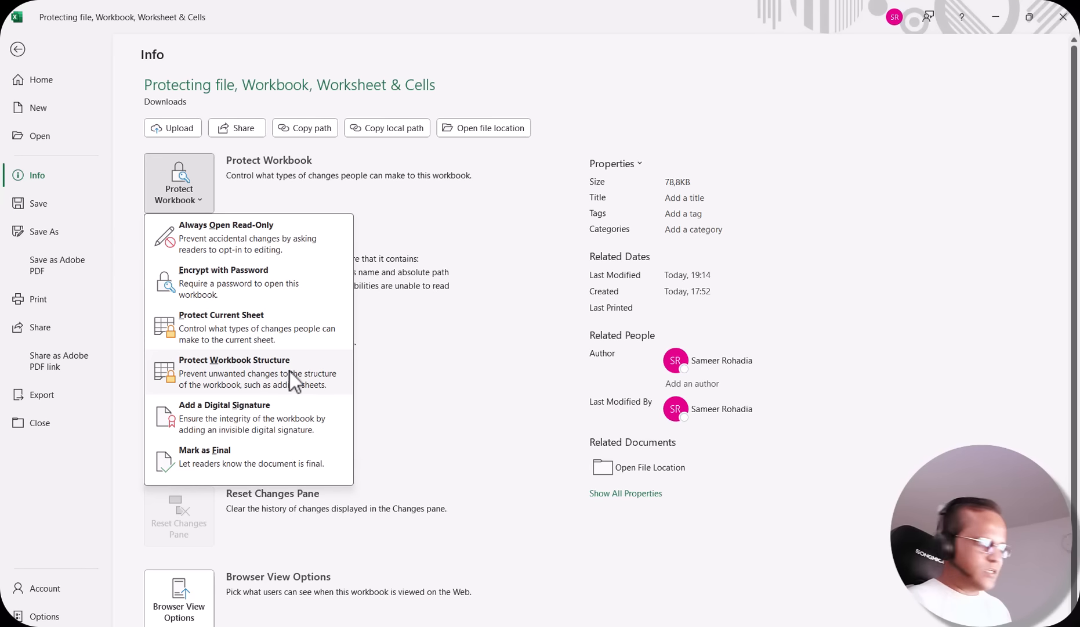
click(255, 380)
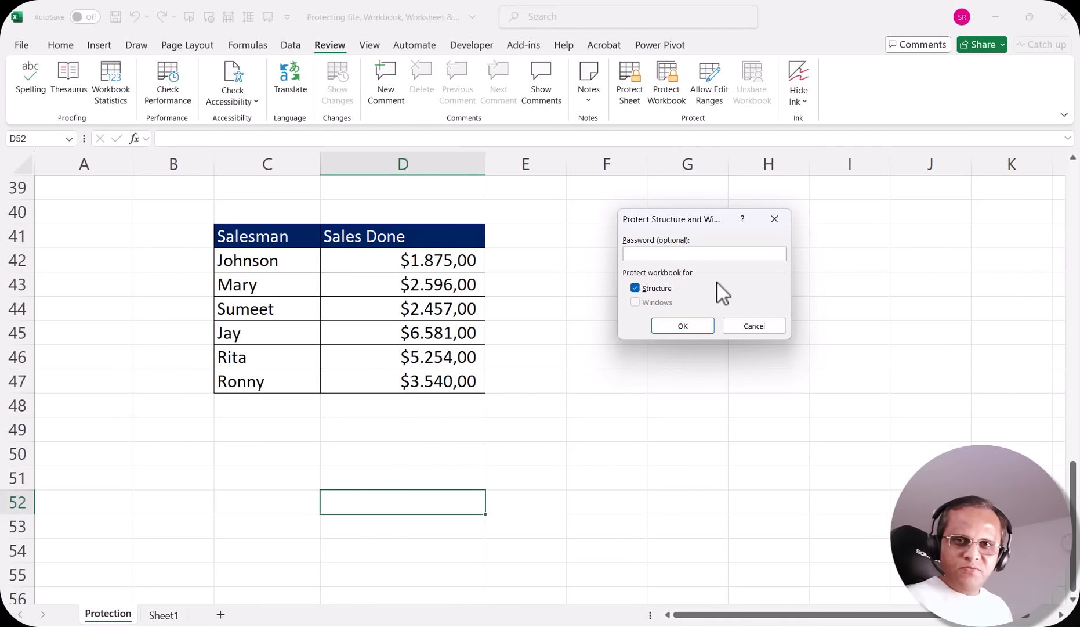
click(754, 326)
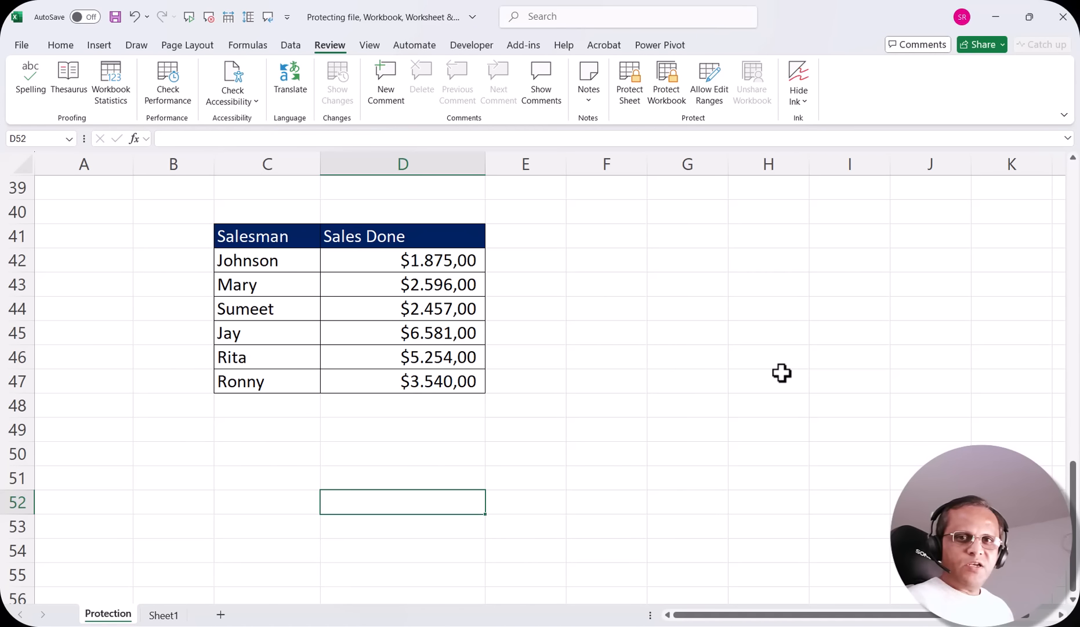